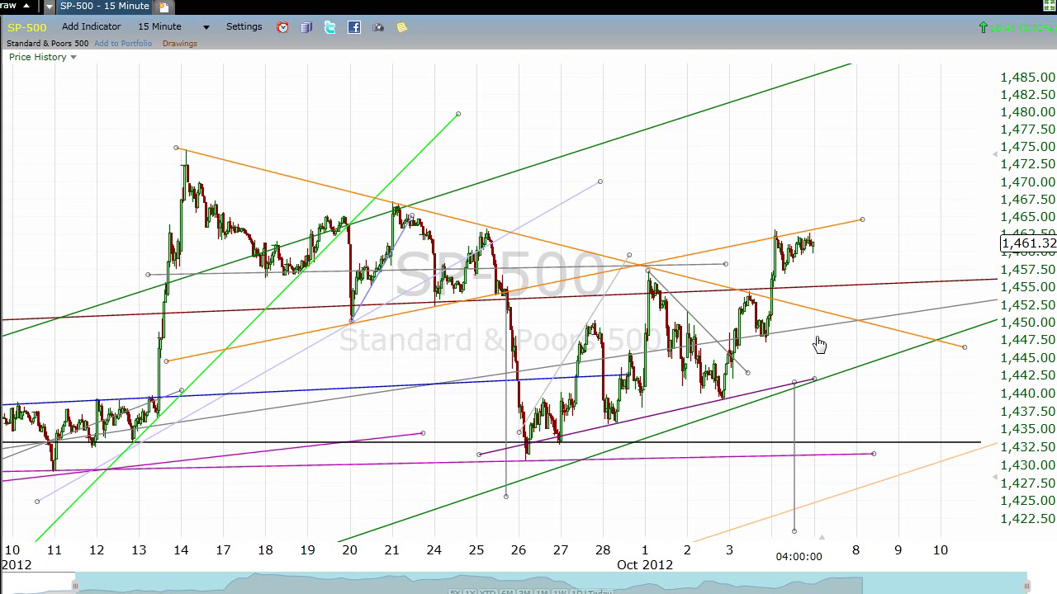
- Lower the far end of the rising orange trendline slightly to fit the latest price highs
left_click_drag(862, 220, 870, 223)
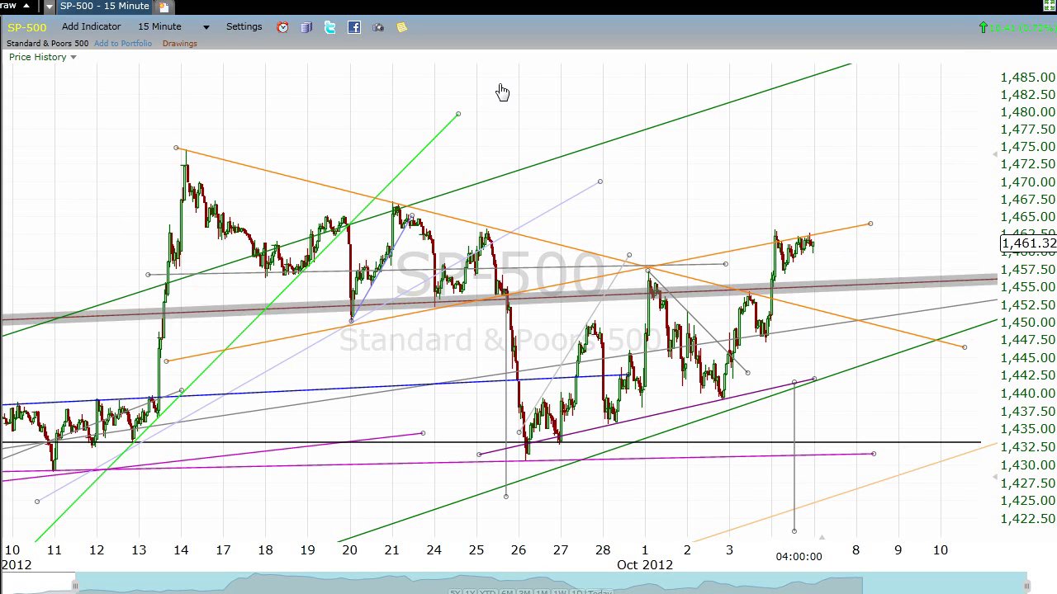
- Compare the SP-500 chart at 30-minute, hourly and 10-minute intervals, and return to the 15-minute interval
left_click(195, 29)
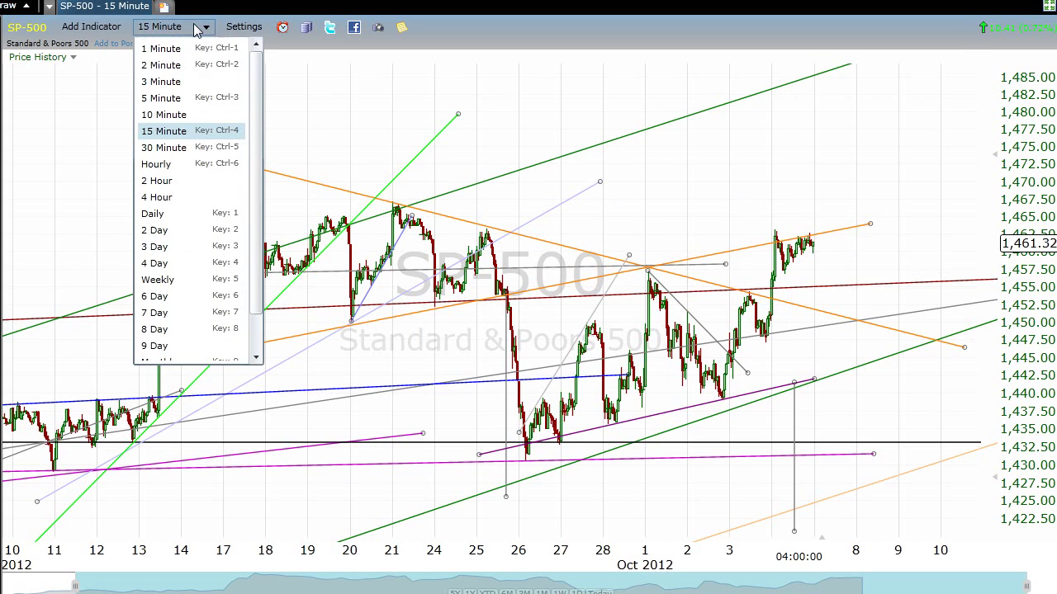
left_click(173, 149)
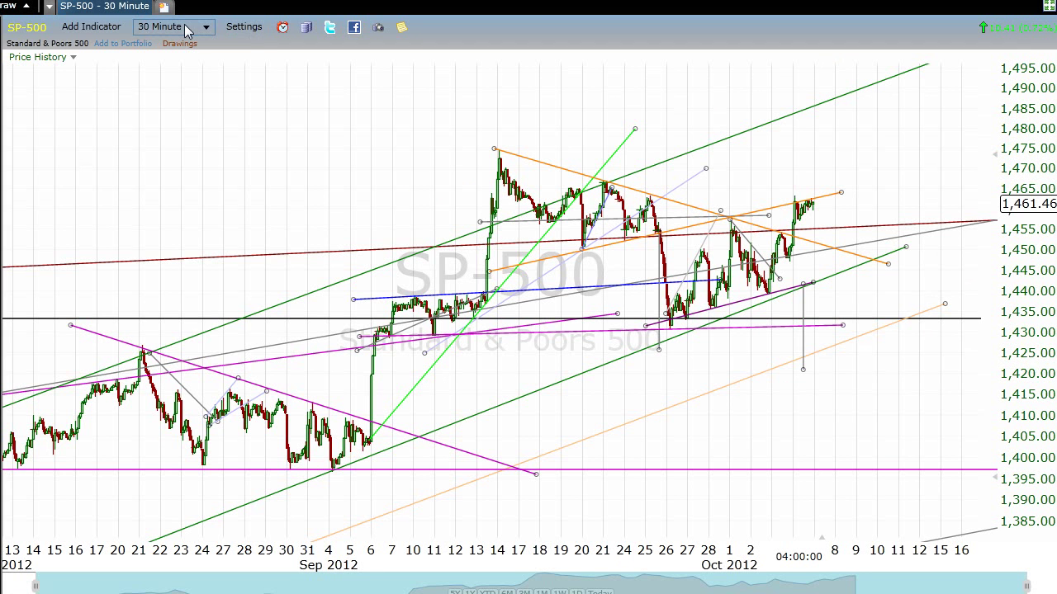
left_click(186, 31)
left_click(189, 168)
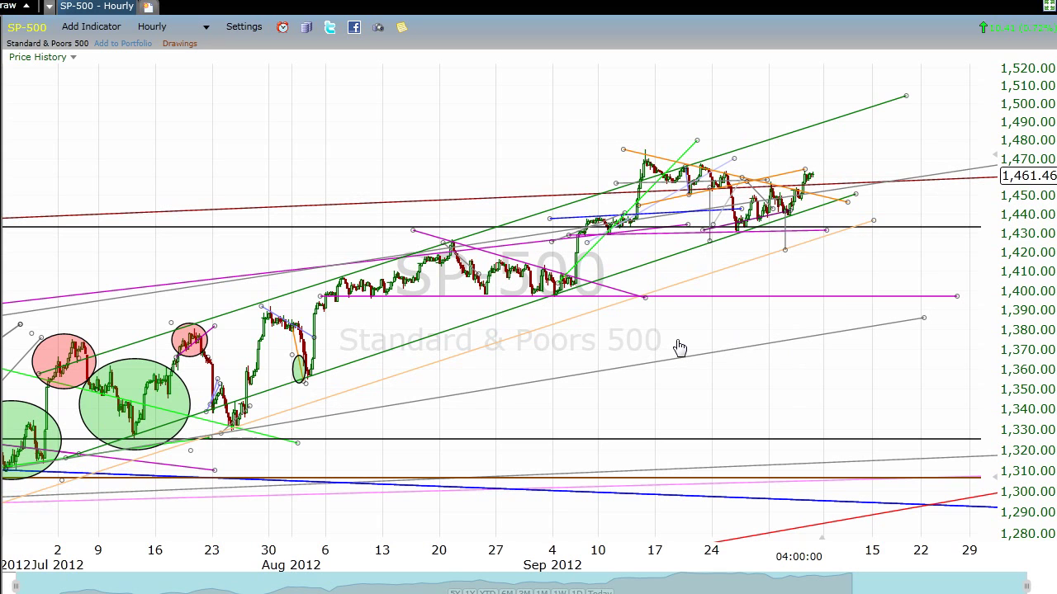
left_click(205, 27)
left_click(183, 123)
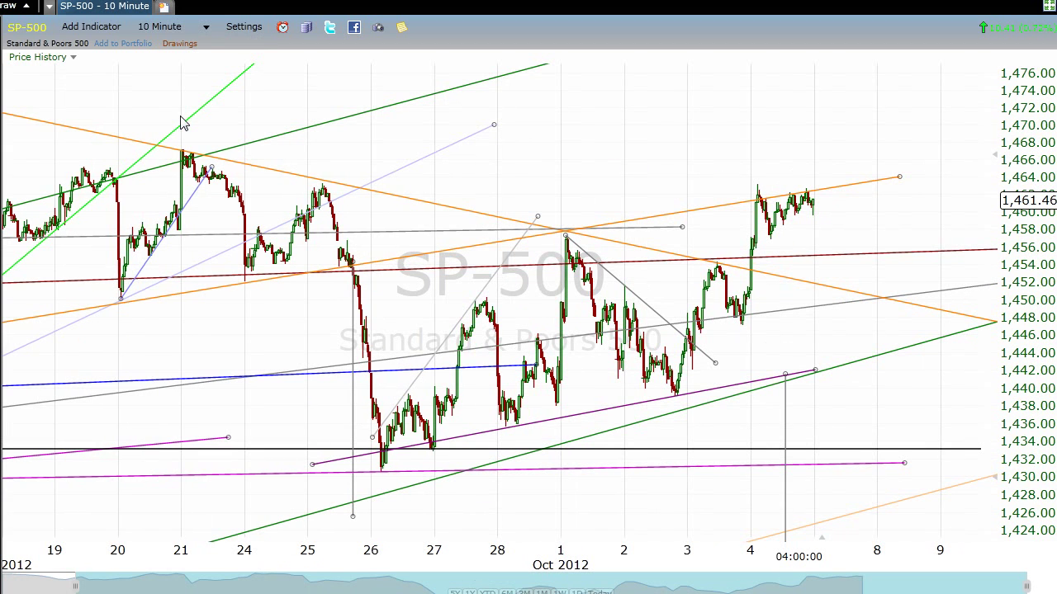
left_click(186, 27)
left_click(180, 133)
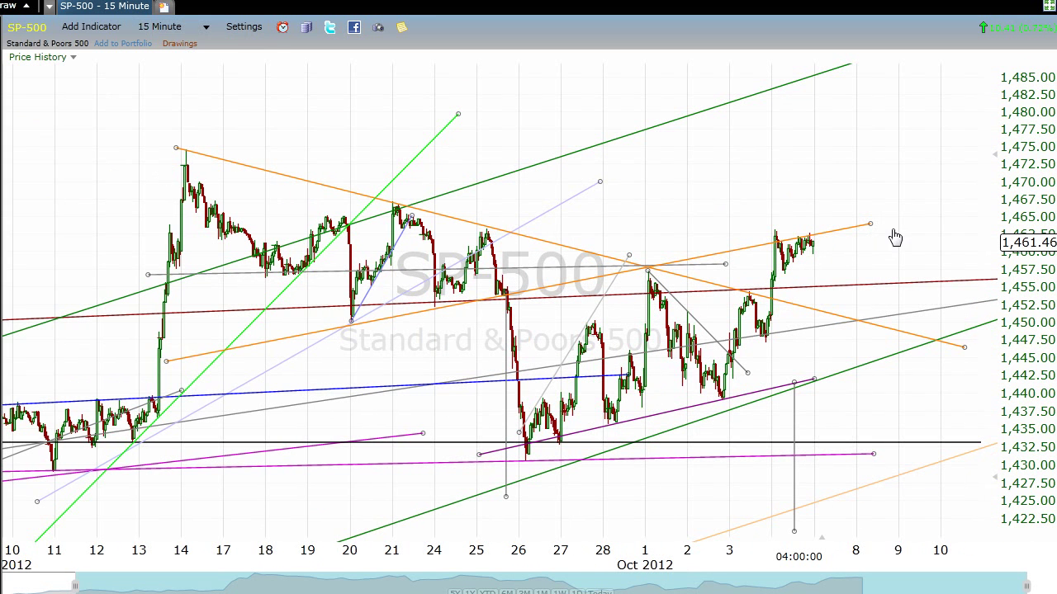
- Realign the rising orange trendline with the recent highs and extend it to about 1,476 at October 18
left_click_drag(870, 223, 873, 219)
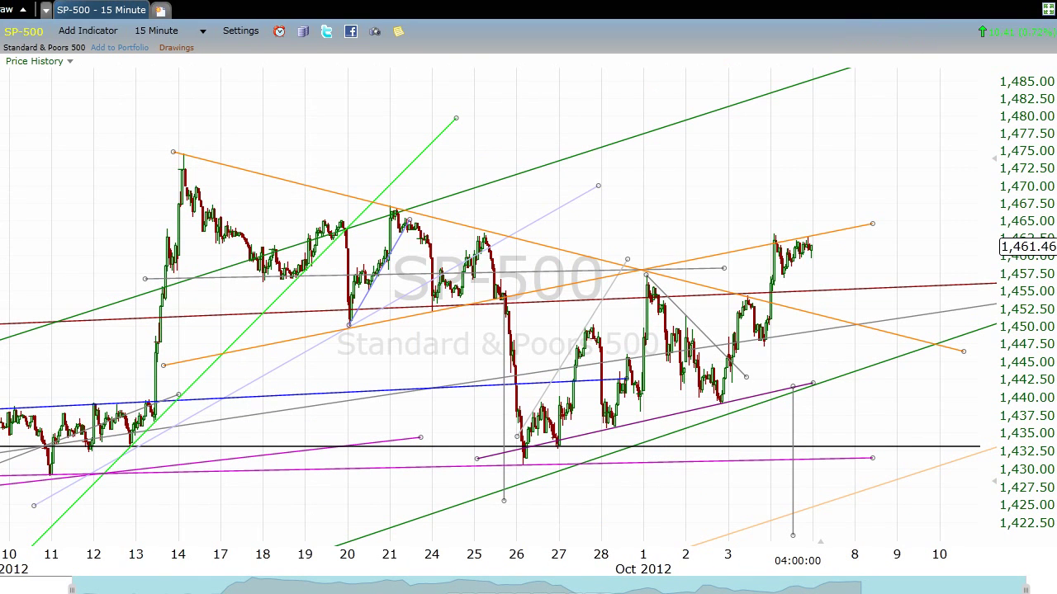
left_click(410, 317)
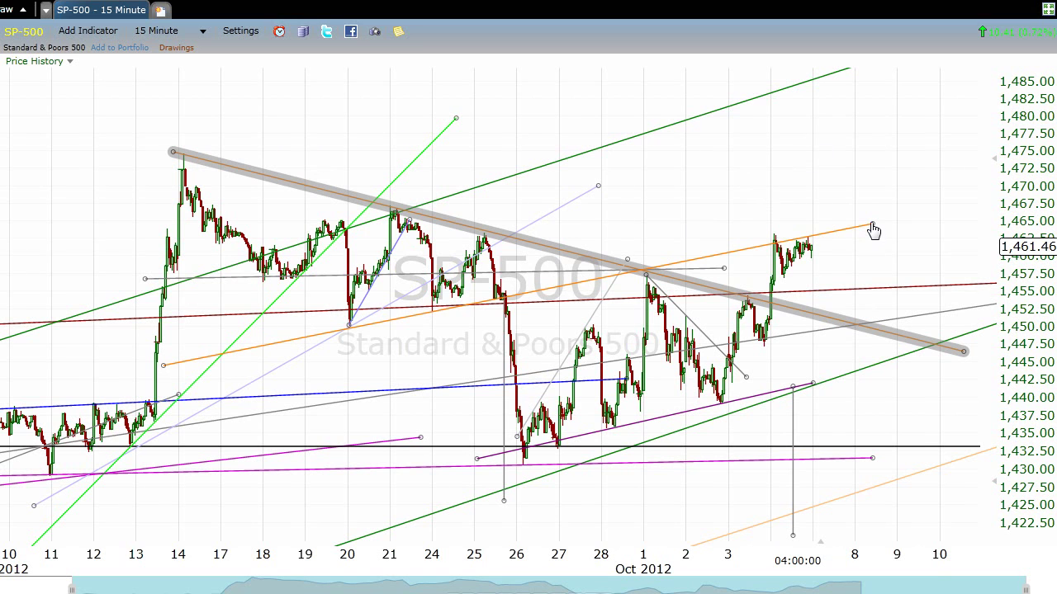
scroll(876, 231, "down", 3)
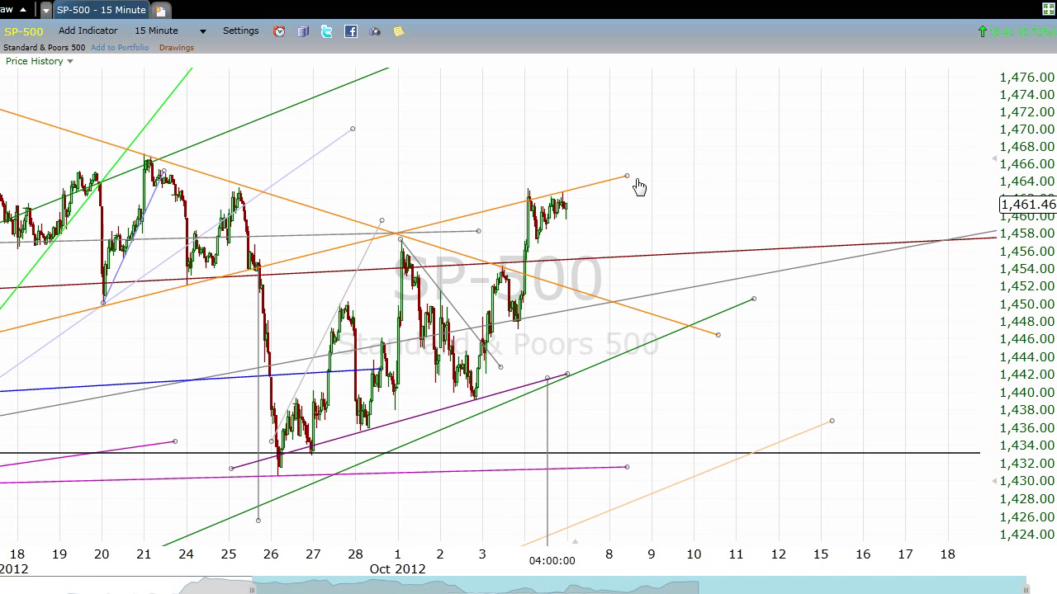
left_click_drag(628, 177, 980, 81)
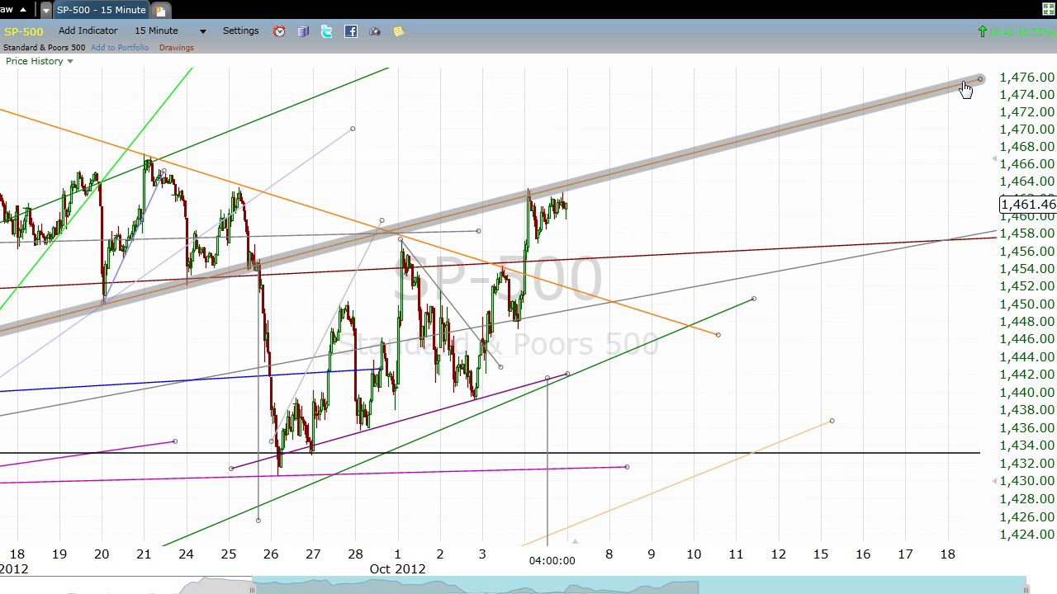
- Switch the chart to the 30-minute interval and compress the price scale to reach above 1,512
left_click(189, 37)
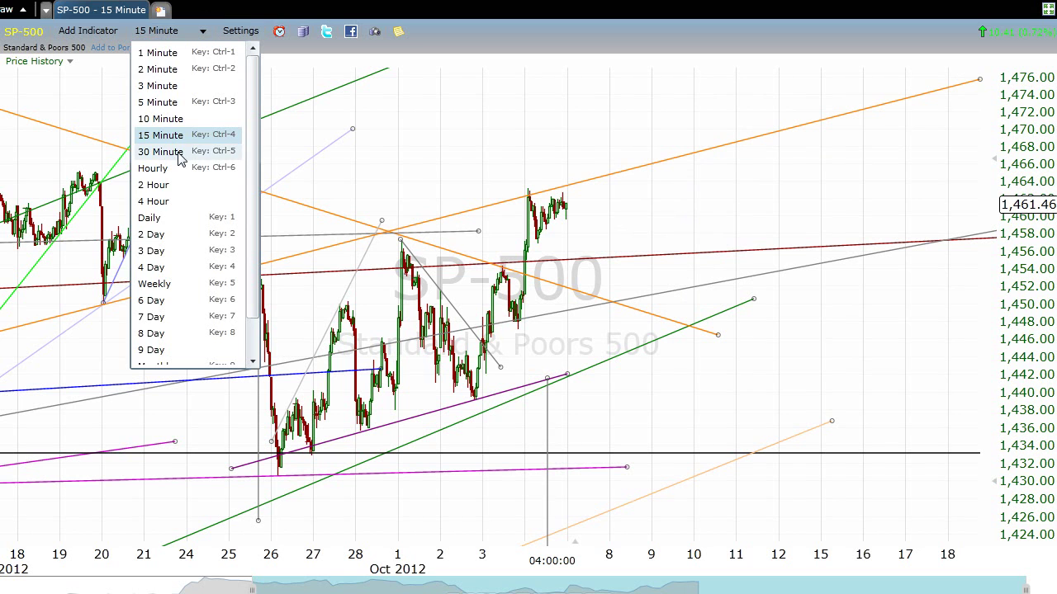
left_click(160, 152)
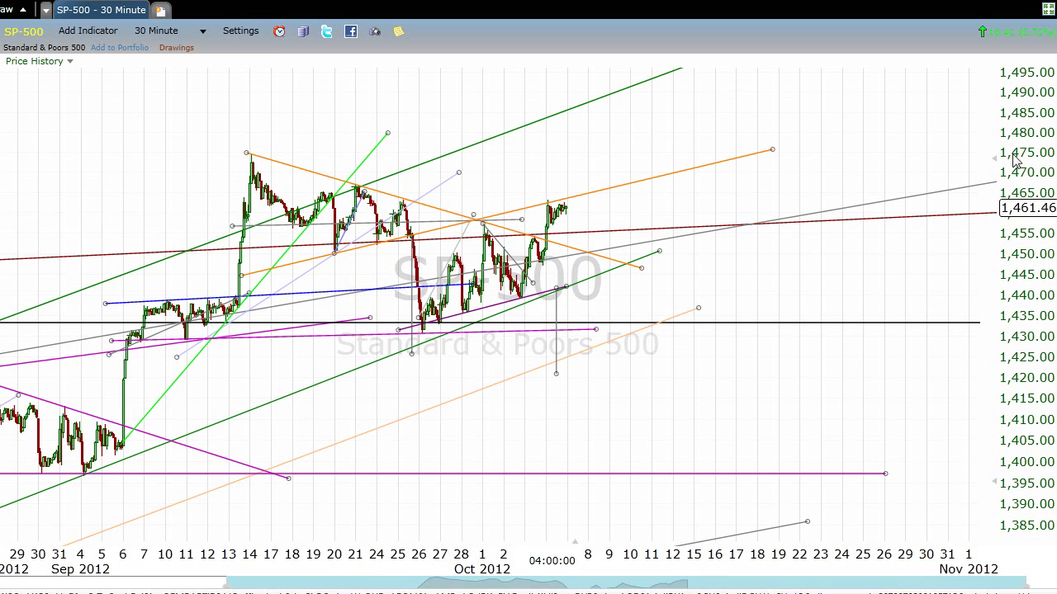
left_click_drag(993, 172, 998, 201)
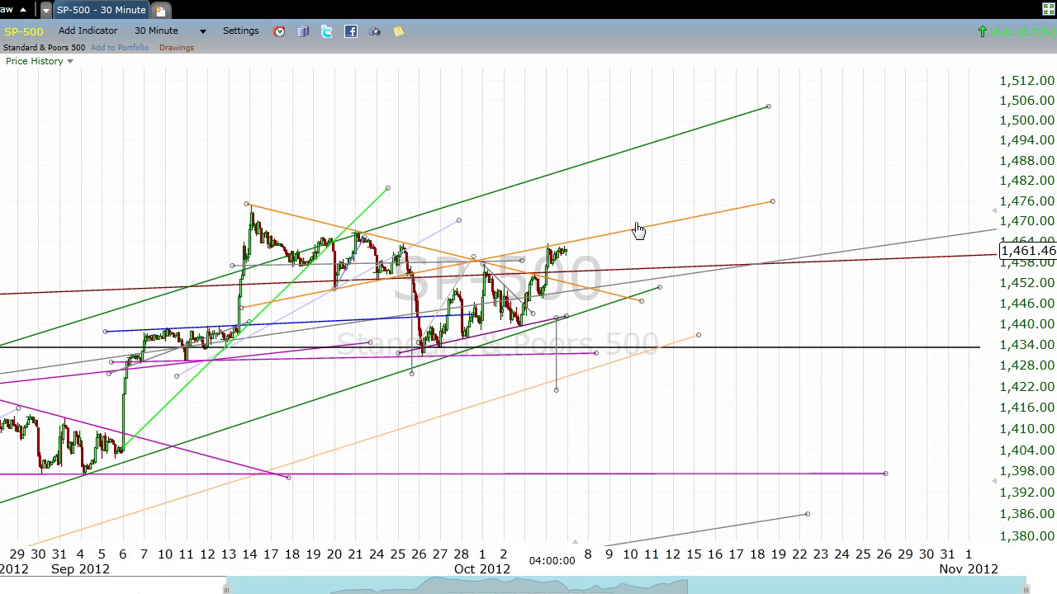
- Show the hourly chart back to late June 2012 and rescale prices to about 1,312 to 1,504
left_click(174, 36)
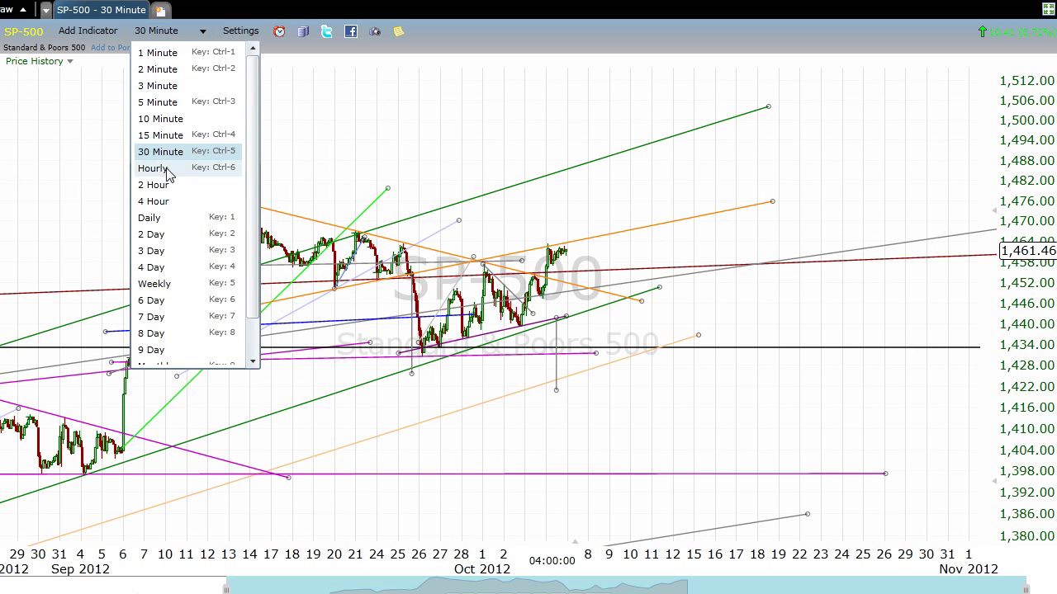
left_click(153, 168)
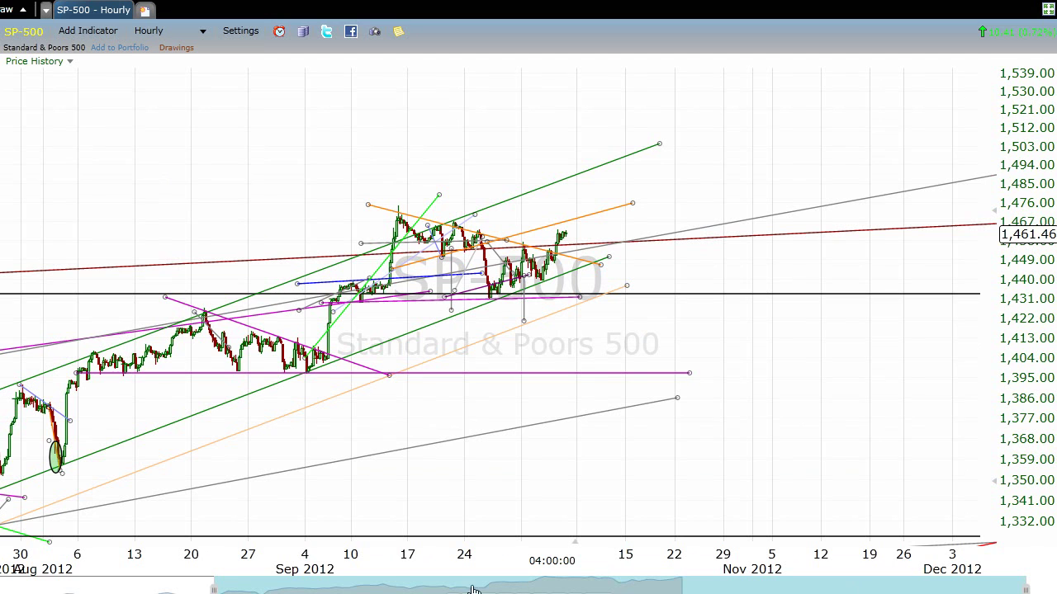
left_click_drag(473, 591, 297, 583)
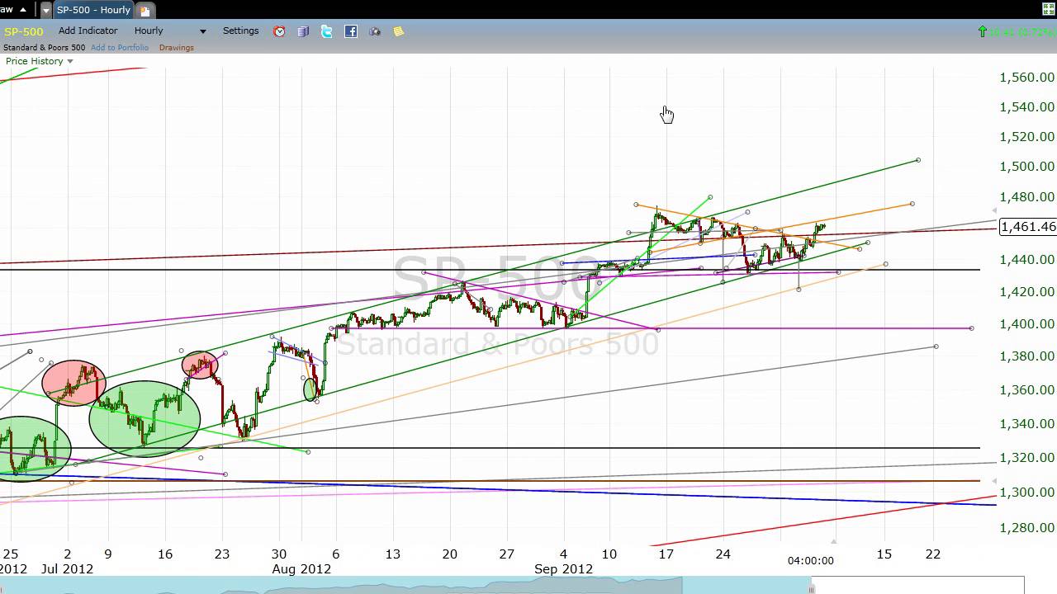
left_click_drag(995, 211, 1008, 98)
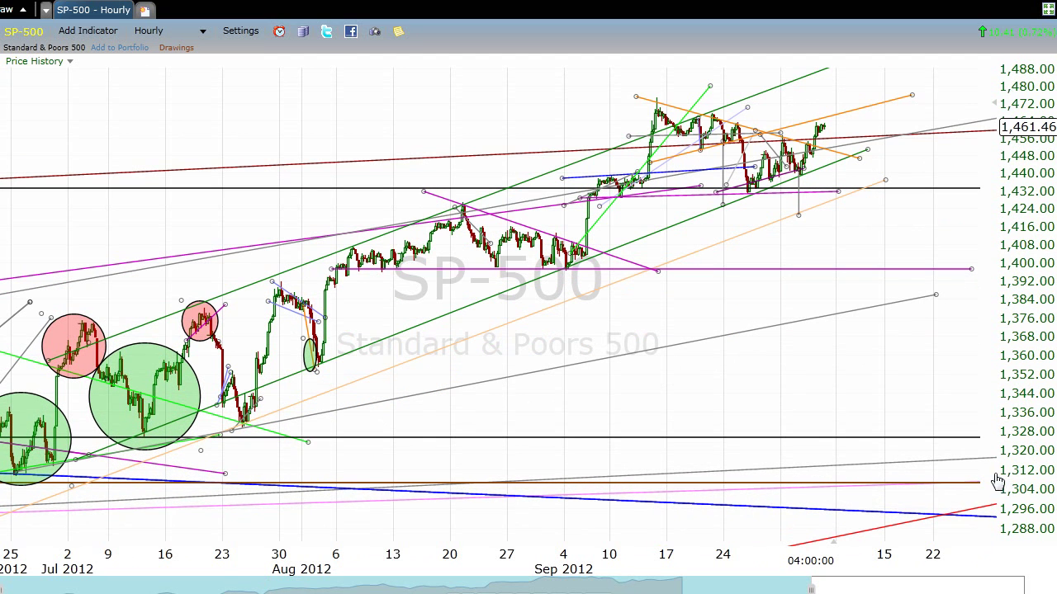
left_click_drag(998, 495, 996, 134)
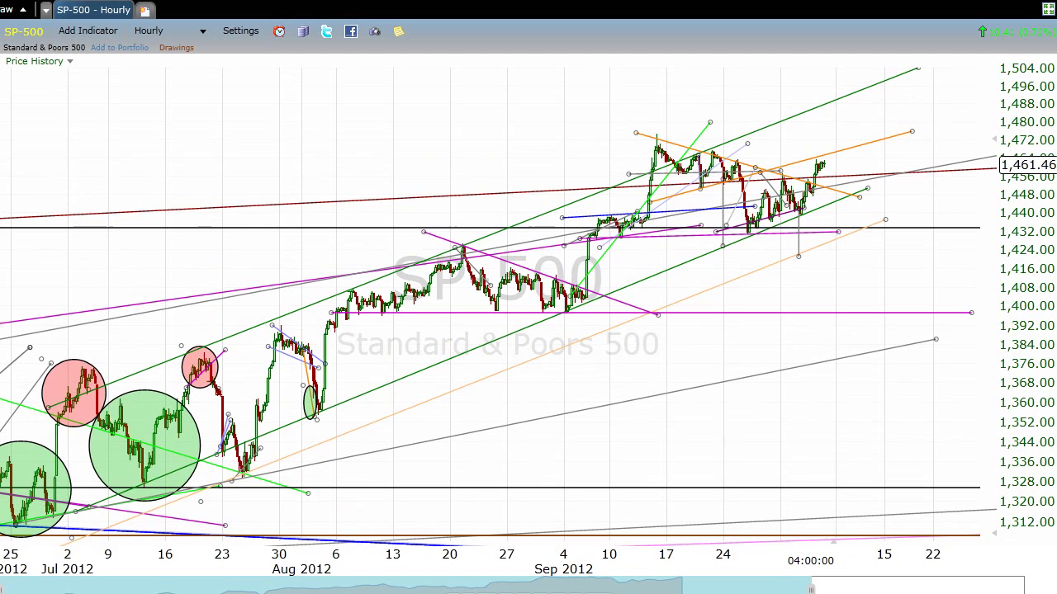
- Draw a grey trendline inside the green channel, from about 1,332 in late June to 1,490 in late October, and check it on hourly and 30-minute charts
key("Up")
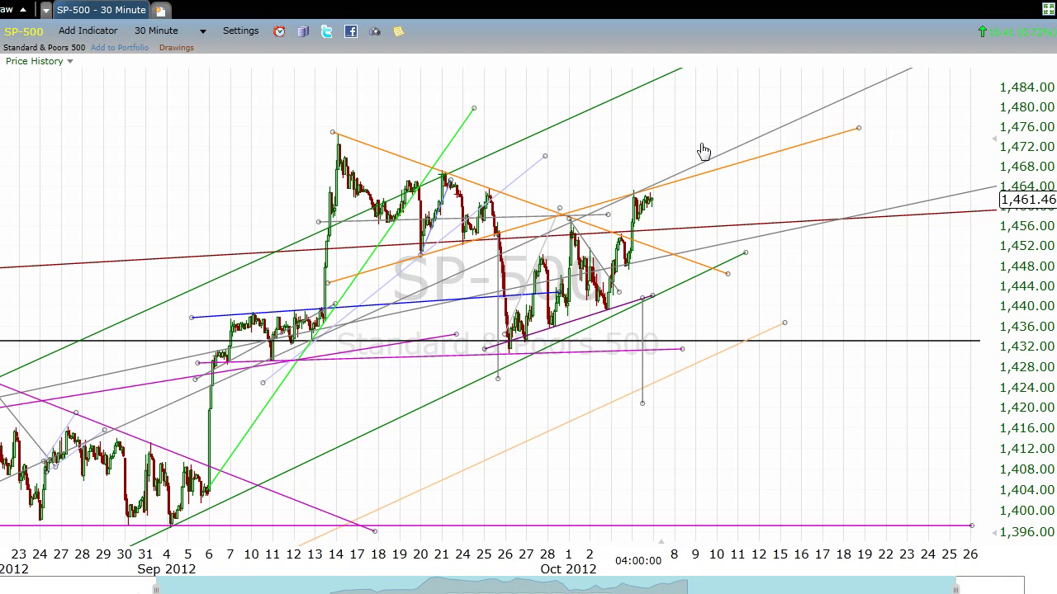
left_click(180, 35)
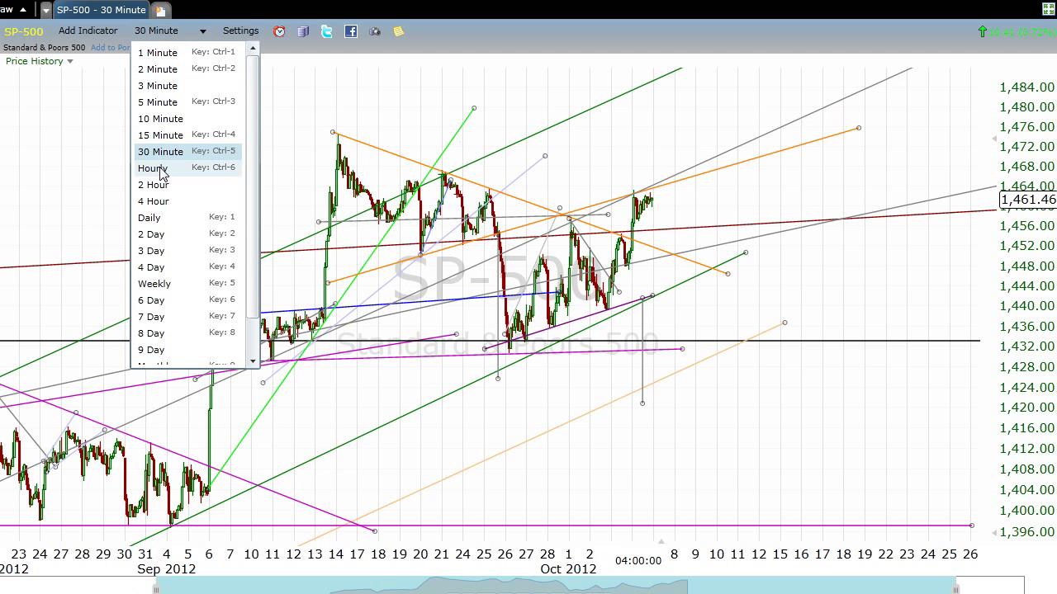
left_click(158, 172)
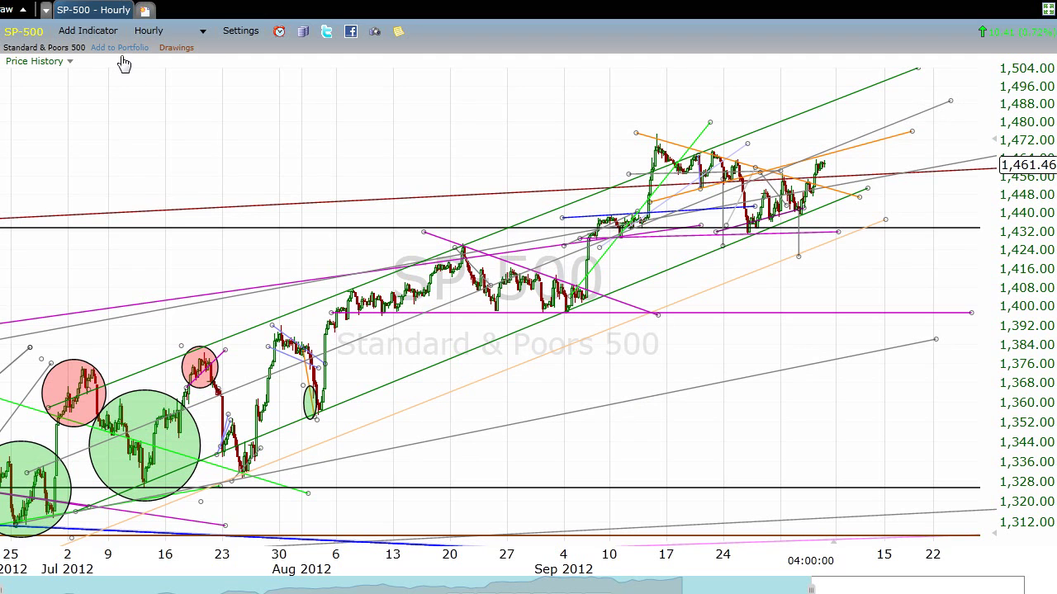
left_click(172, 26)
left_click(172, 150)
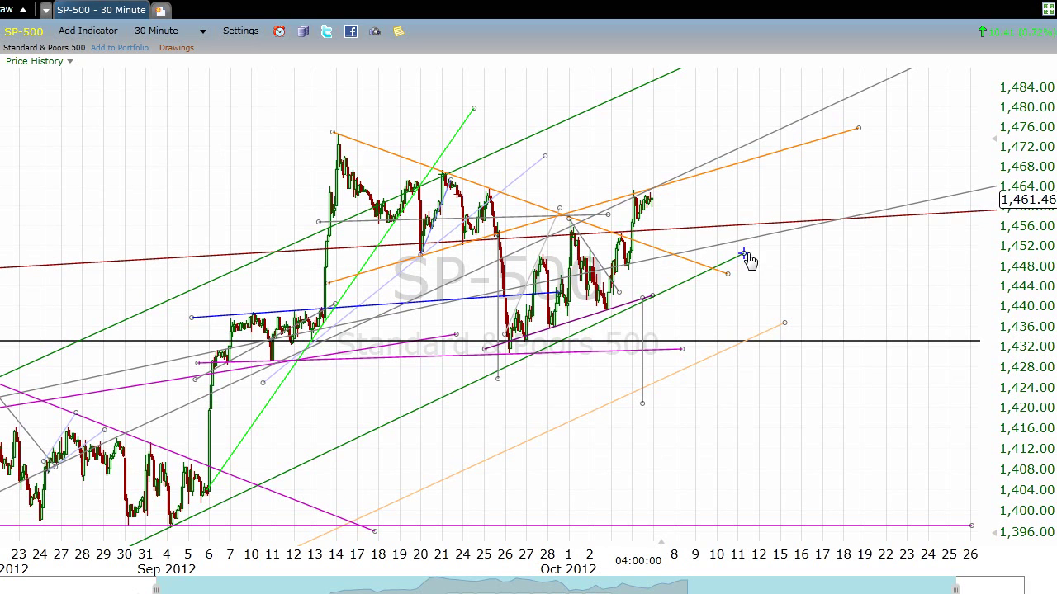
- Extend the lower green channel line to about 1,469 and the light orange support line to about 1,452, both at October 24
left_click_drag(743, 254, 937, 159)
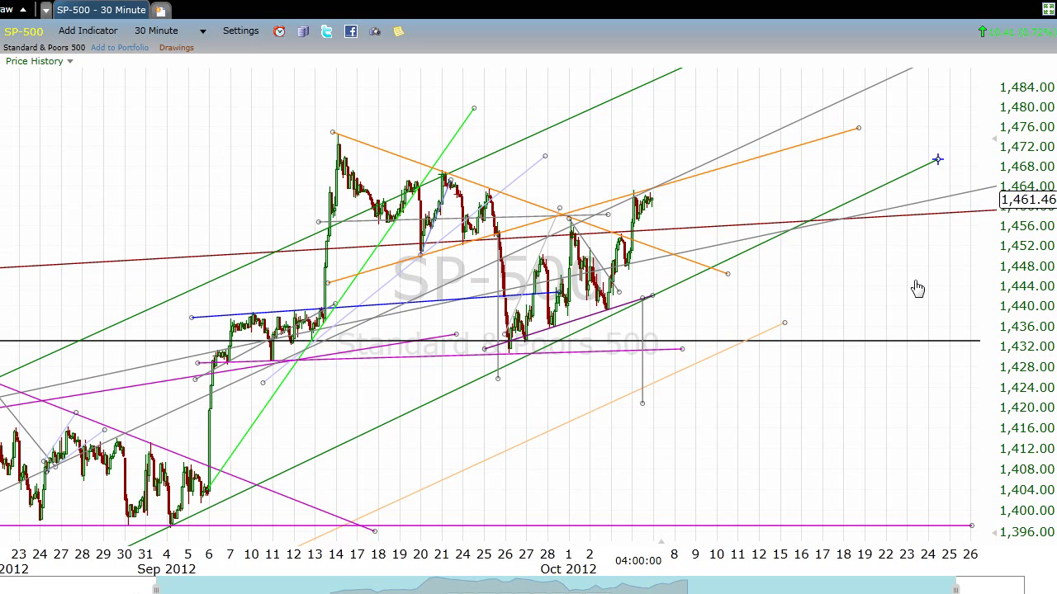
left_click(748, 261)
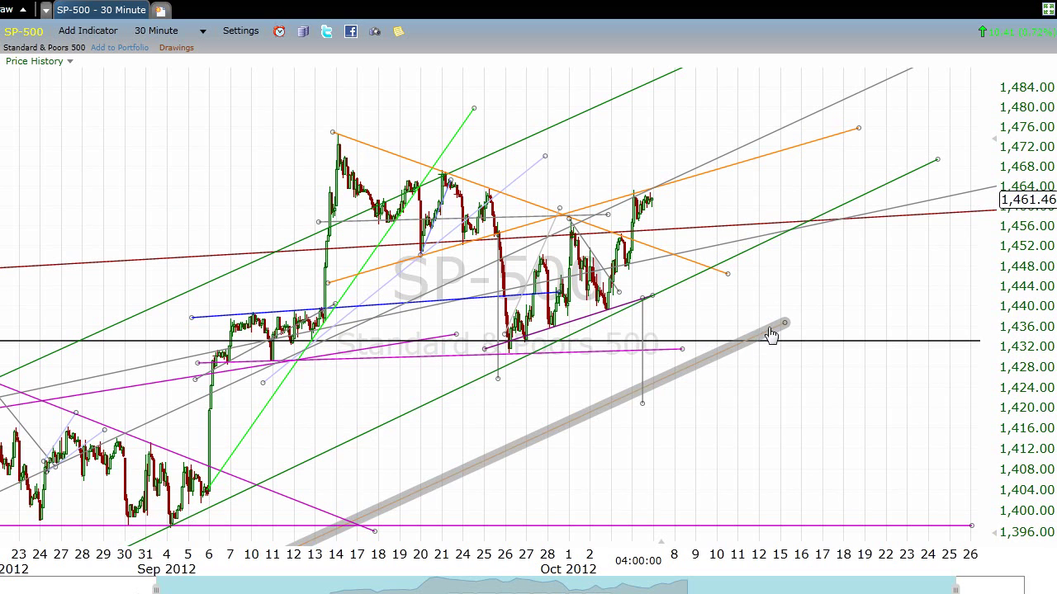
left_click_drag(784, 320, 932, 246)
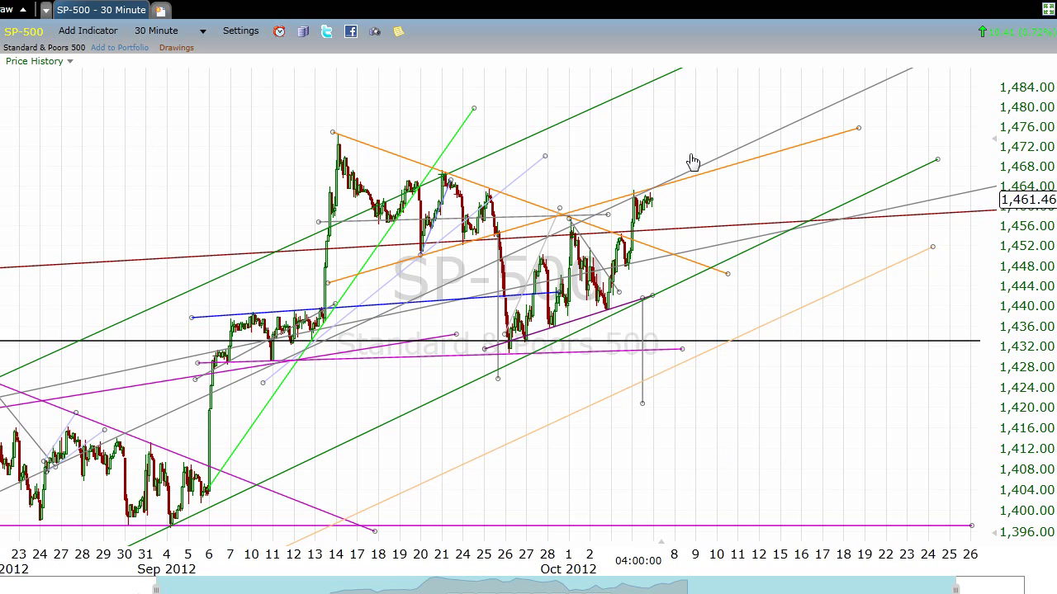
- Extend the falling orange trendline to about 1,443 at October 12 and shift the lower green channel line up slightly
left_click_drag(728, 275, 768, 294)
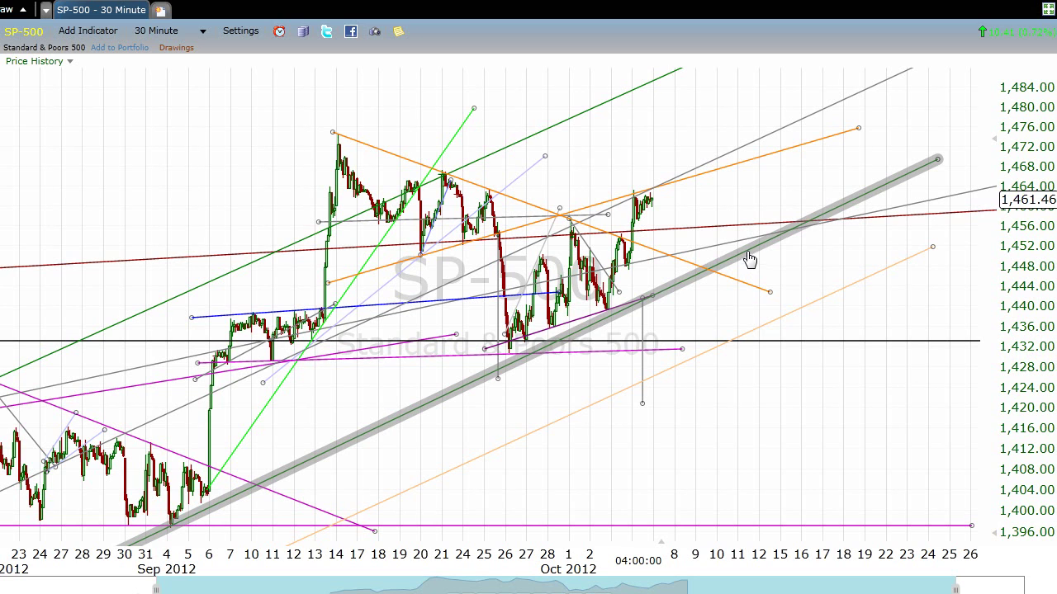
left_click_drag(750, 262, 750, 260)
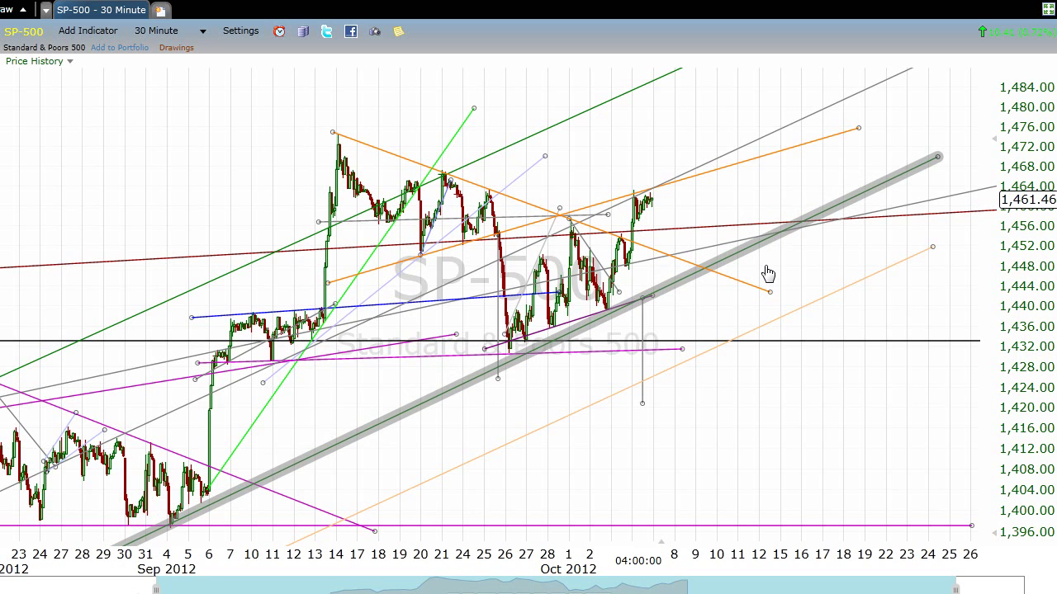
left_click(767, 274)
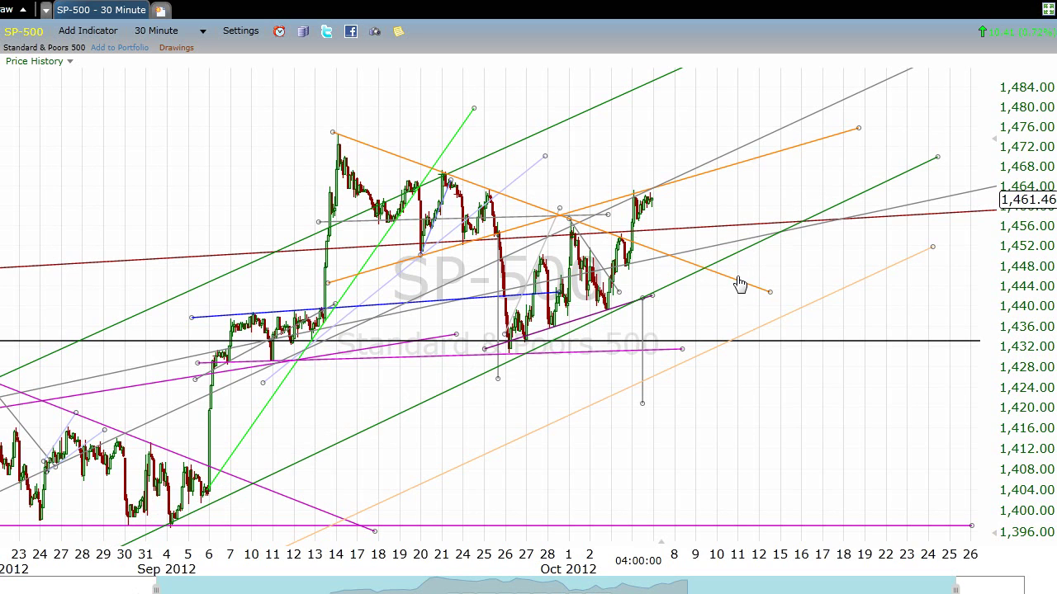